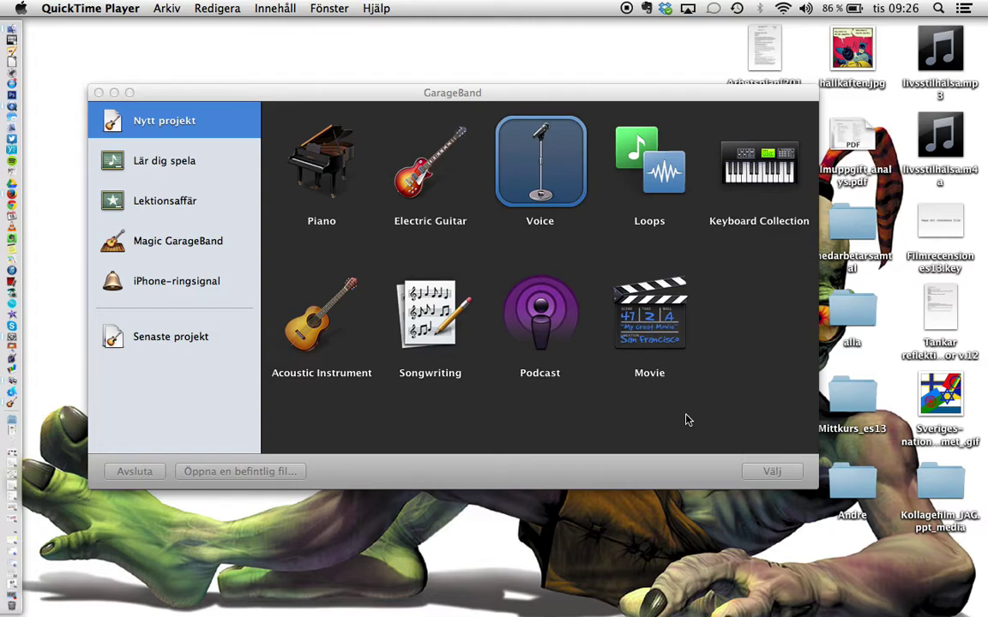
Step: Create a new Voice project named livsstilochhälsa on the desktop (Skrivbord)
left_click(561, 196)
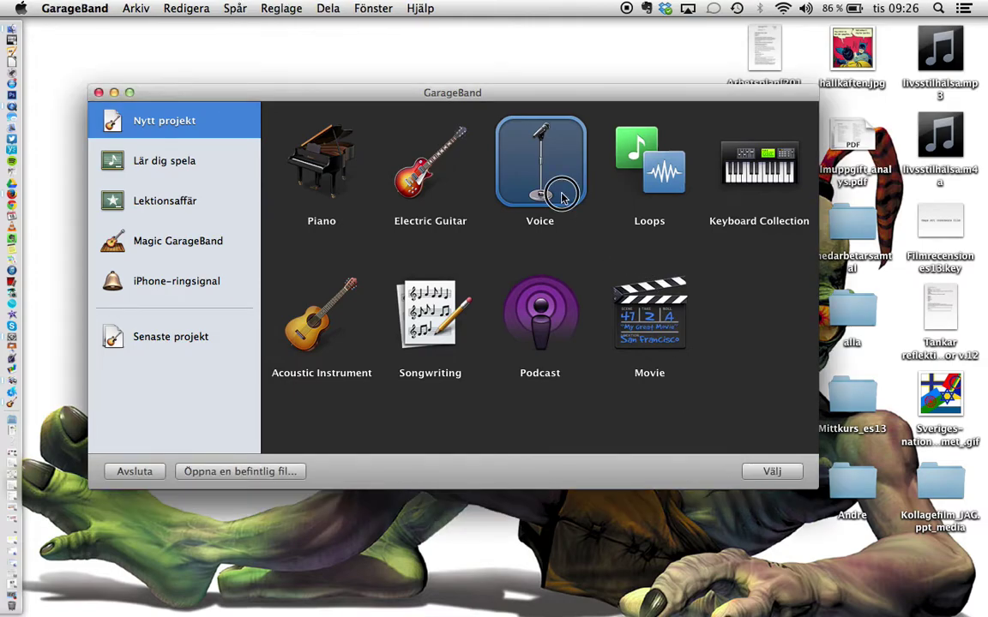
left_click(774, 471)
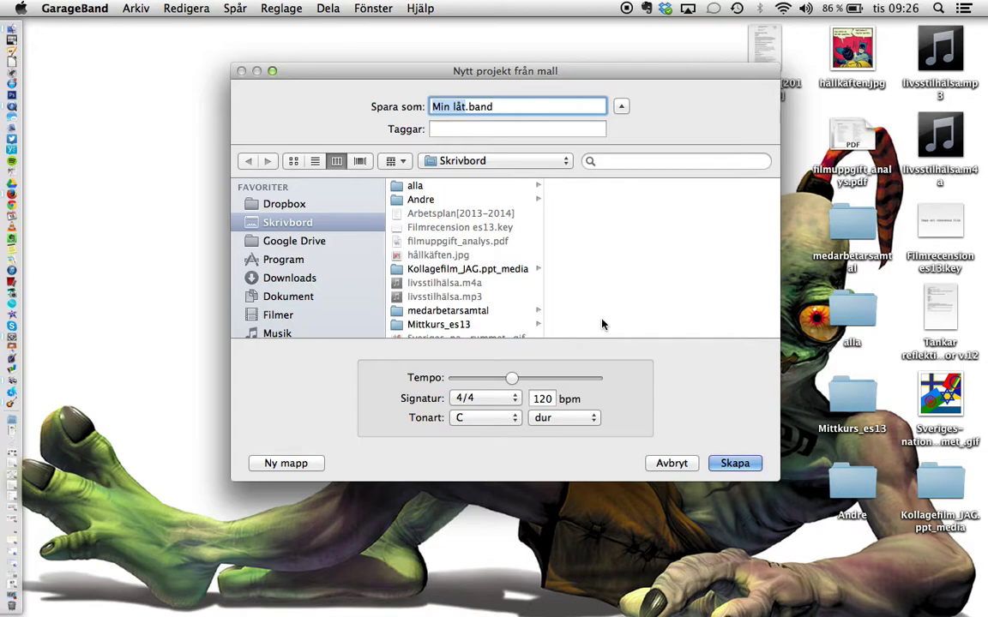
type("livsstilochhälsa")
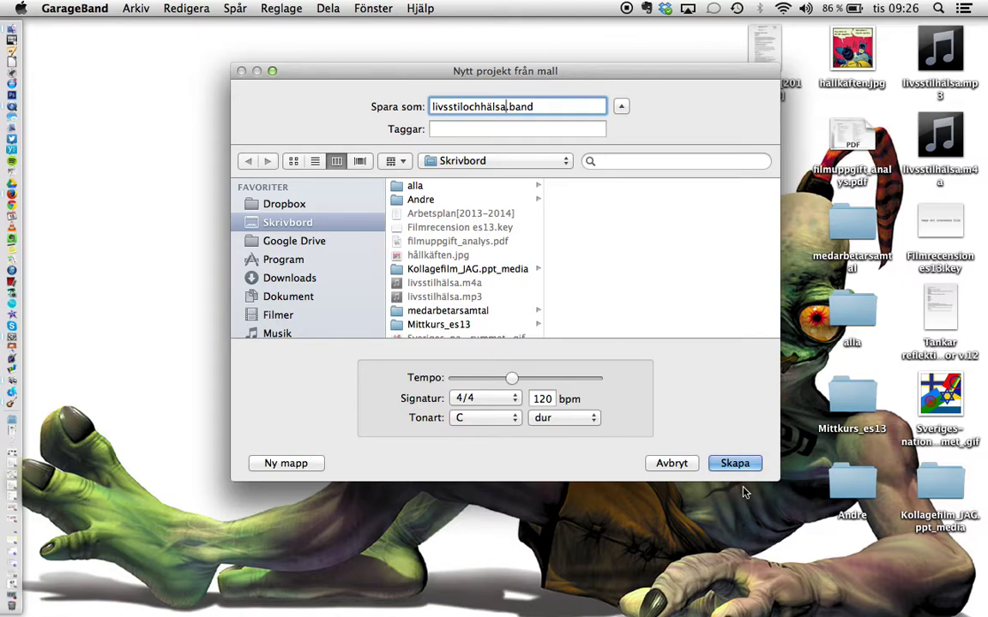
left_click(743, 466)
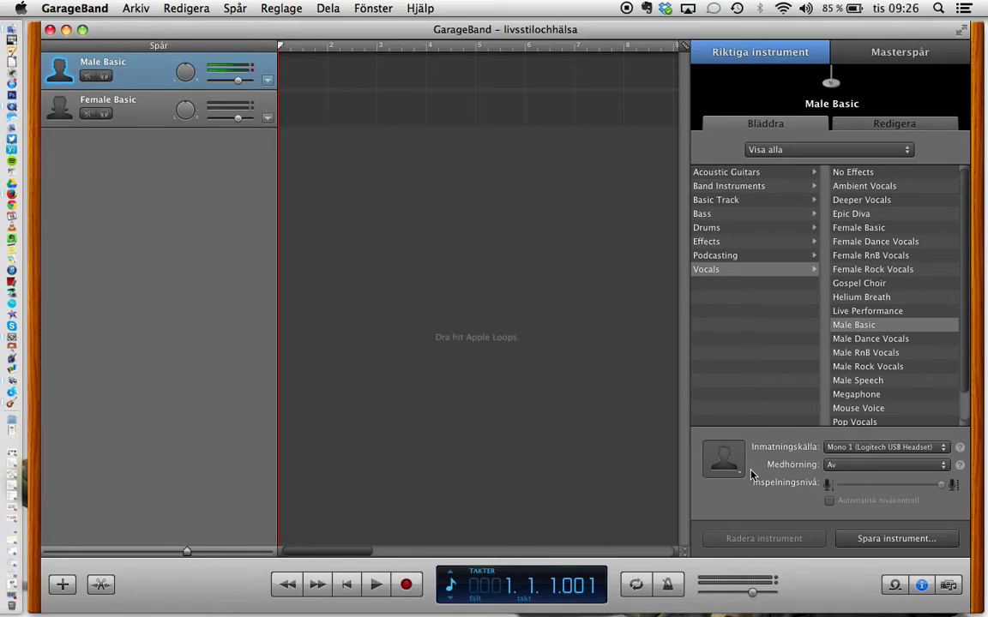
Step: Hide the instrument and media side pane and record a voice take on the Male Basic track from bar 1 to about bar 7
left_click(949, 584)
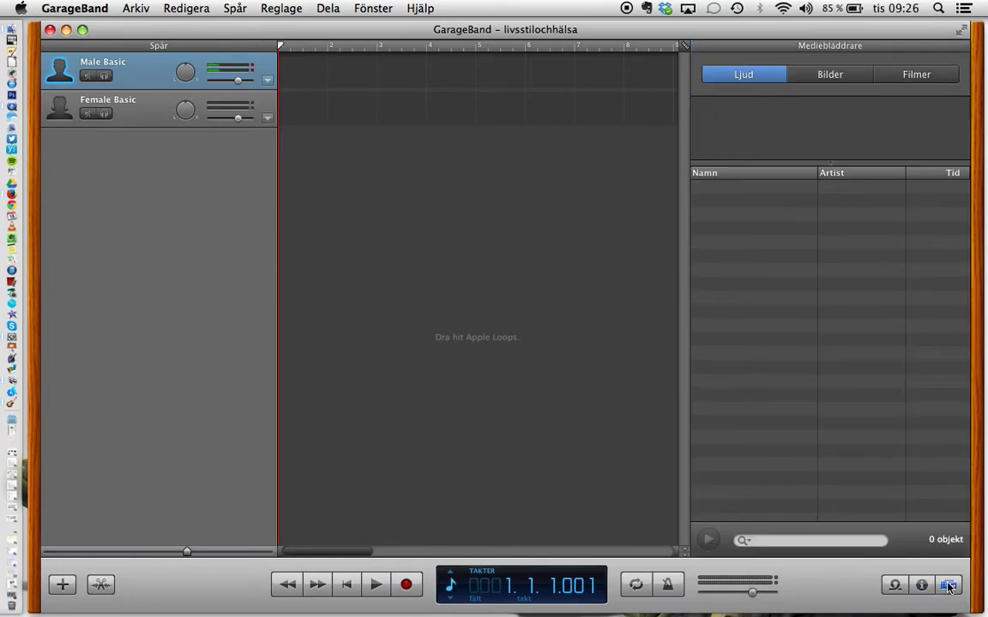
left_click(949, 586)
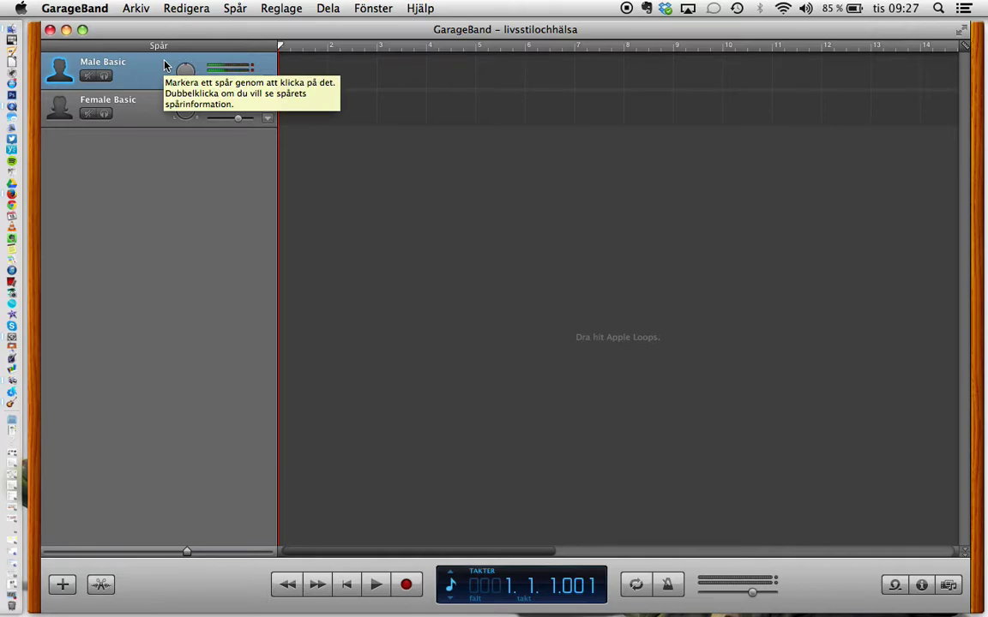
left_click(143, 104)
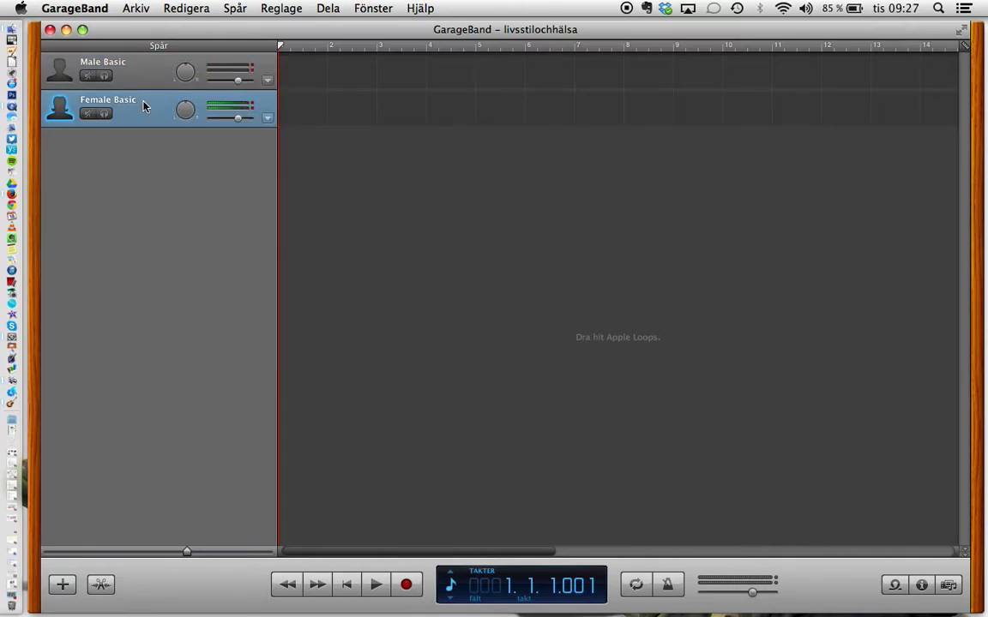
left_click(146, 77)
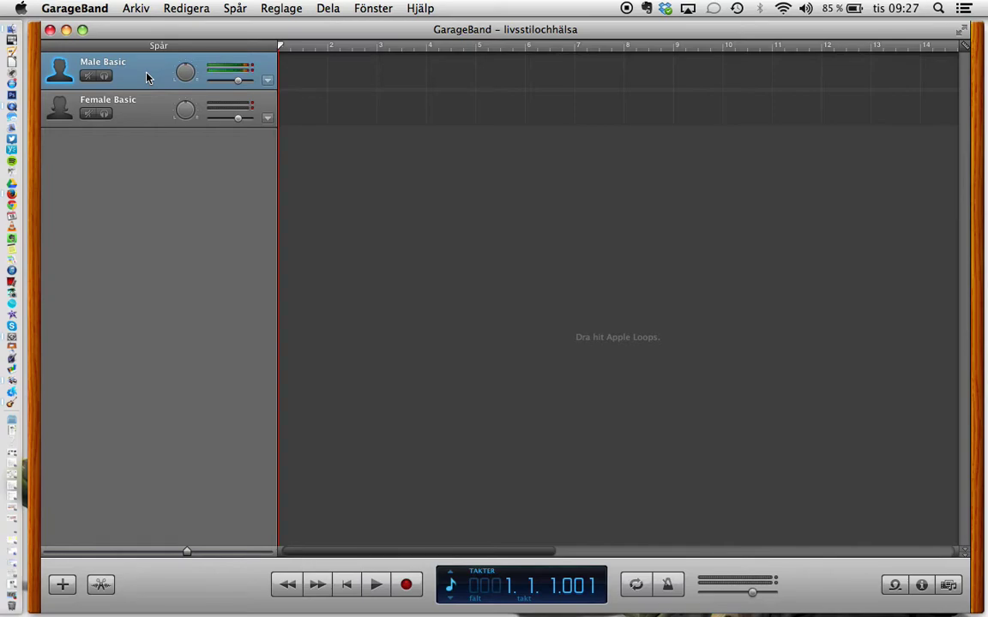
left_click(407, 585)
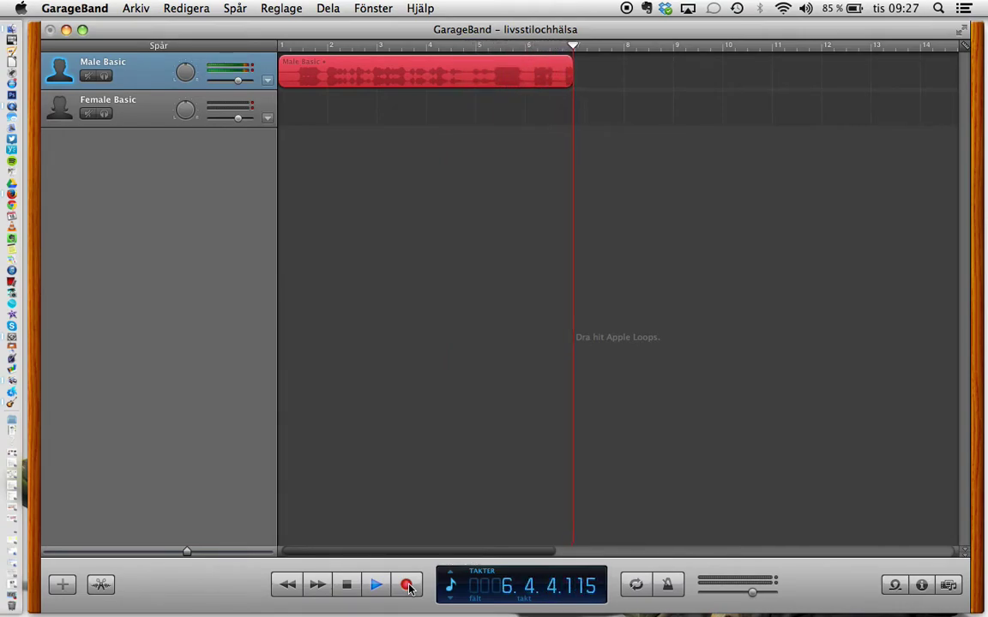
key("space")
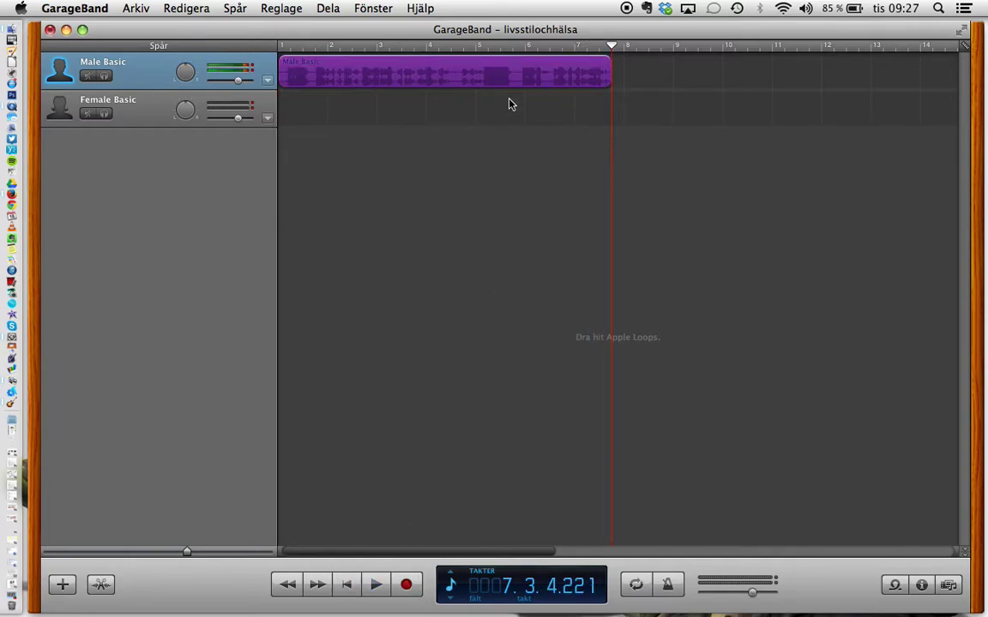
Step: Split the Male Basic recording at bar 5
left_click(487, 45)
left_click_drag(483, 53, 481, 51)
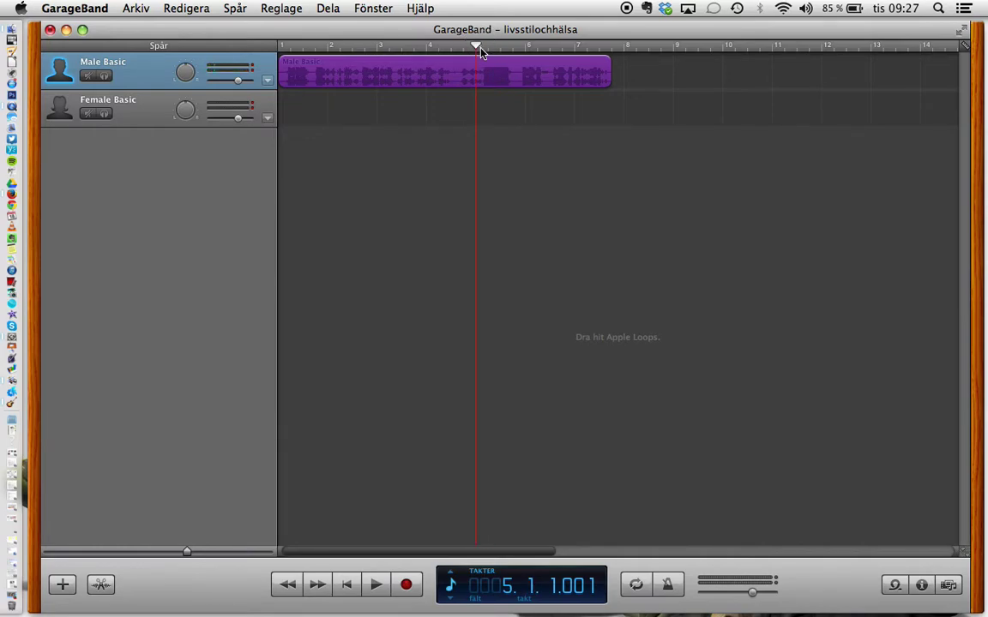
left_click(190, 10)
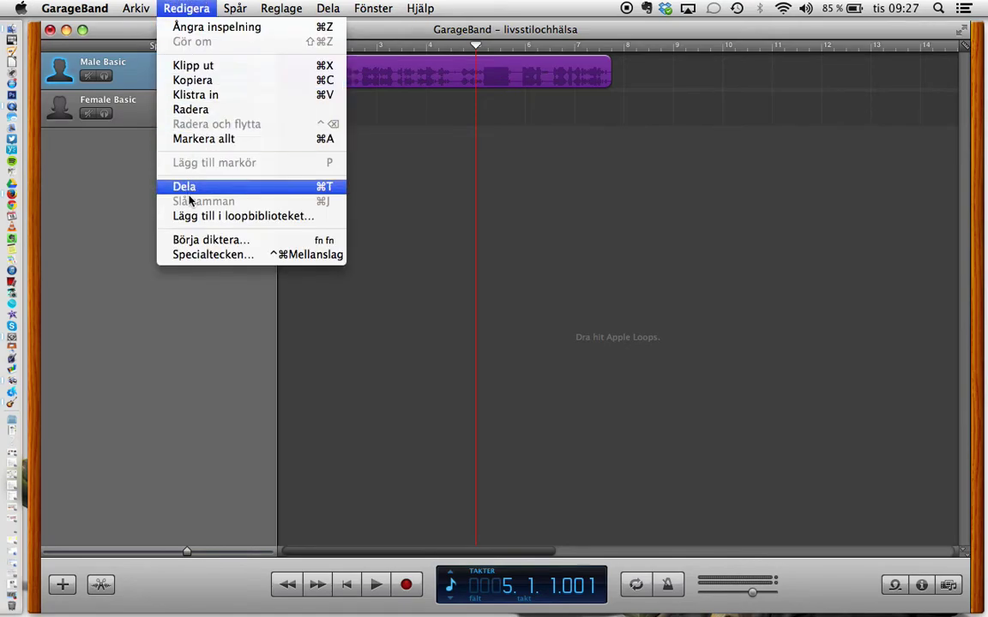
left_click(187, 191)
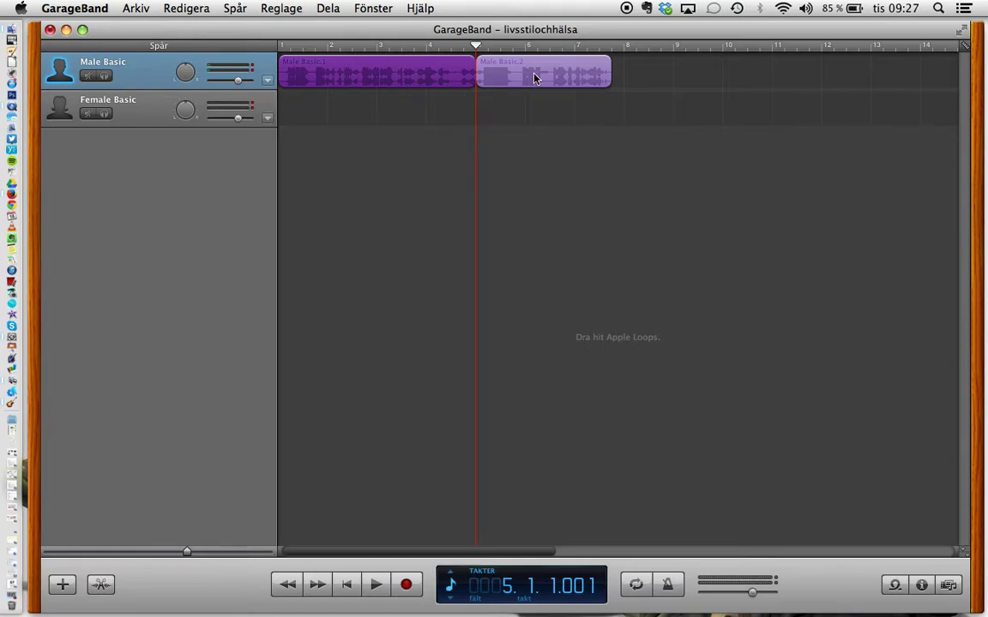
Step: Split the second clip at bar 6, beat 3, and delete the piece between the two cuts
left_click(550, 47)
left_click(550, 83)
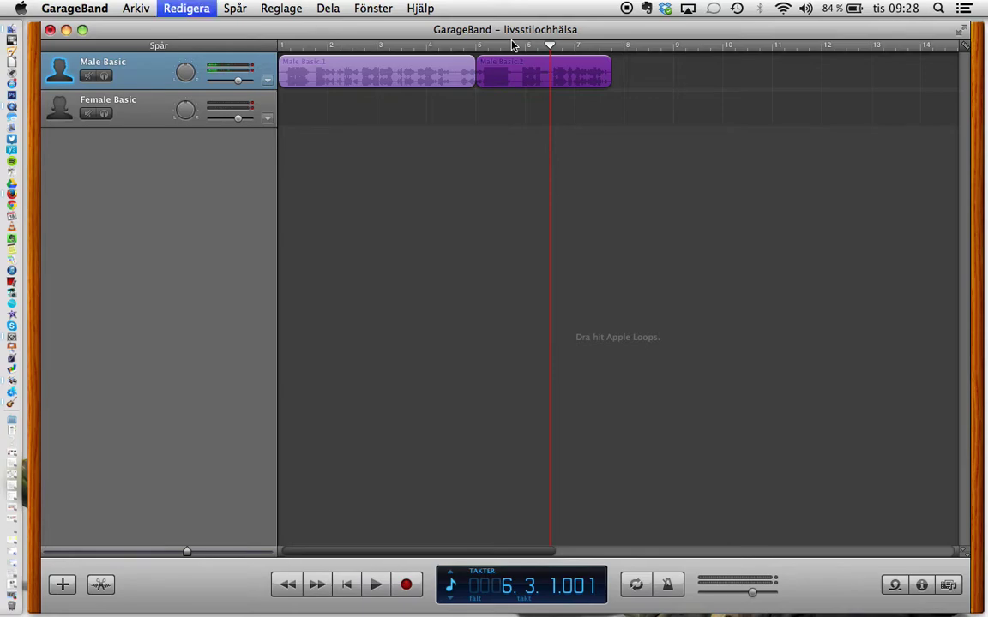
key("super+t")
left_click(511, 67)
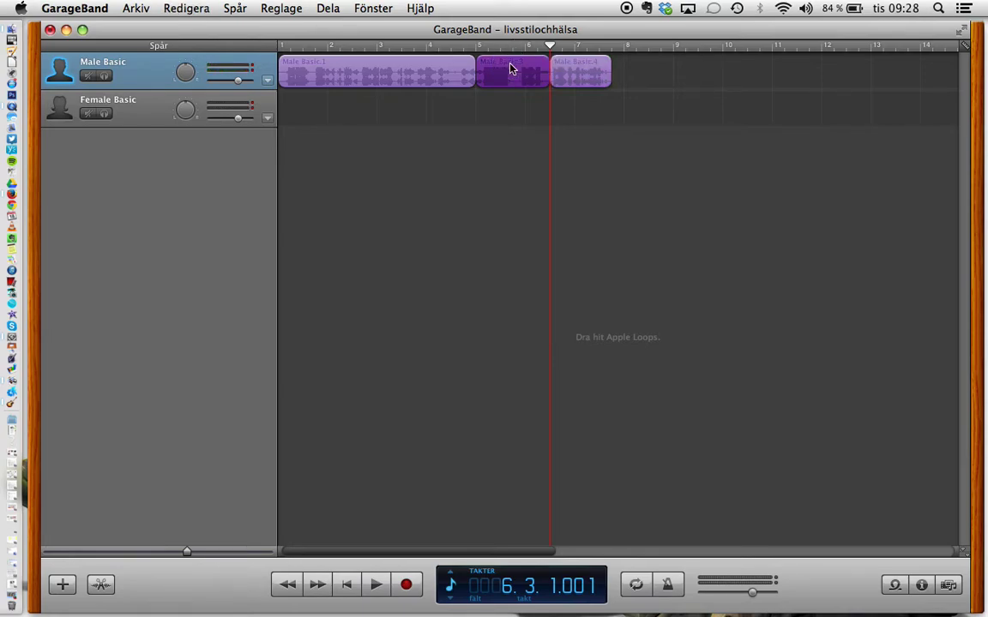
key("Delete")
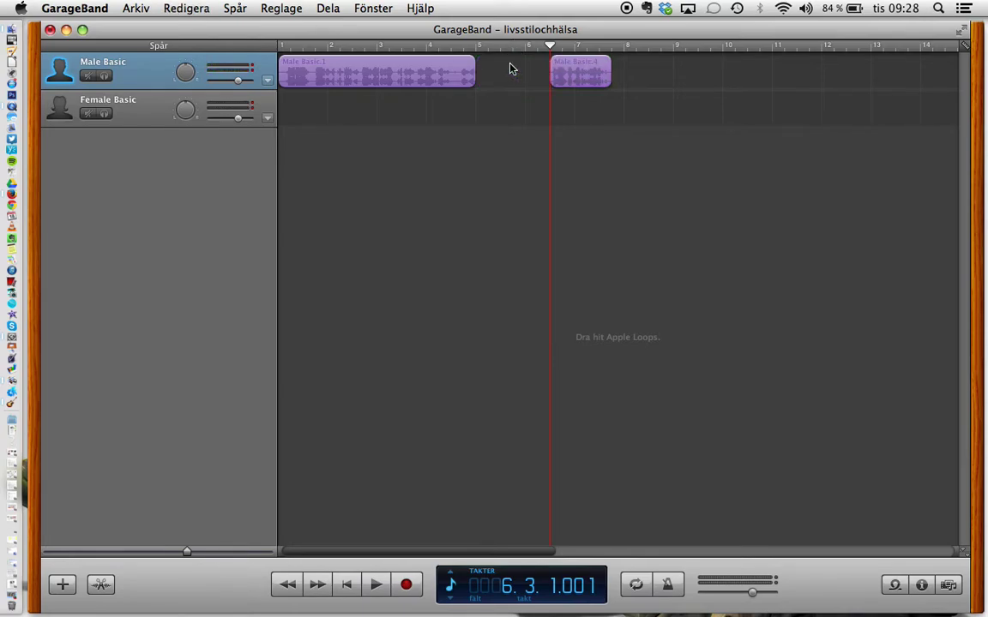
Step: Move the last clip against the first one at bar 5 and record a further take from its end at bar 6, beat 2
left_click_drag(577, 67, 506, 71)
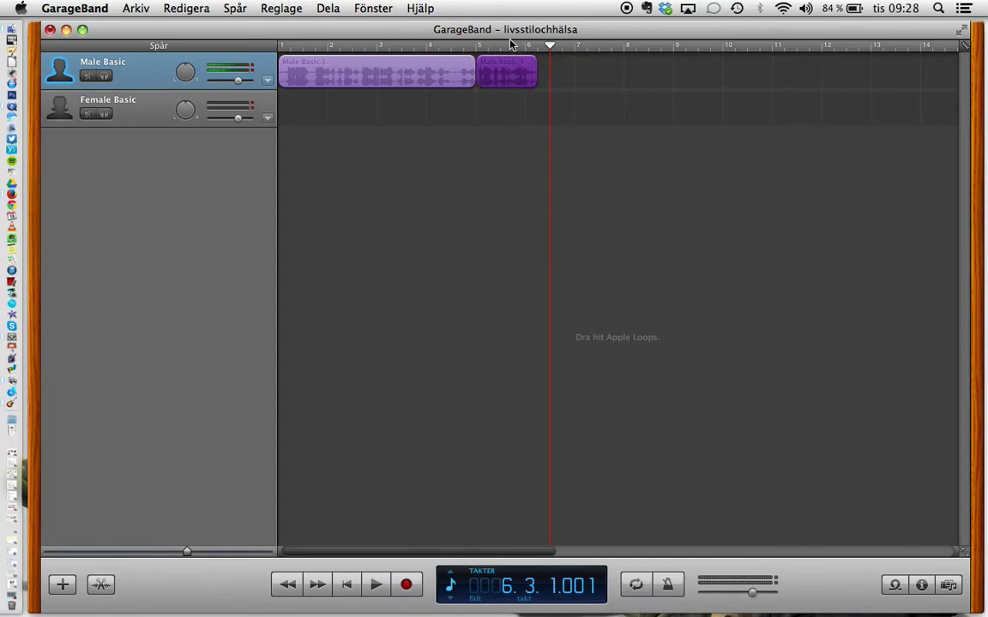
left_click(539, 66)
left_click_drag(550, 47, 538, 47)
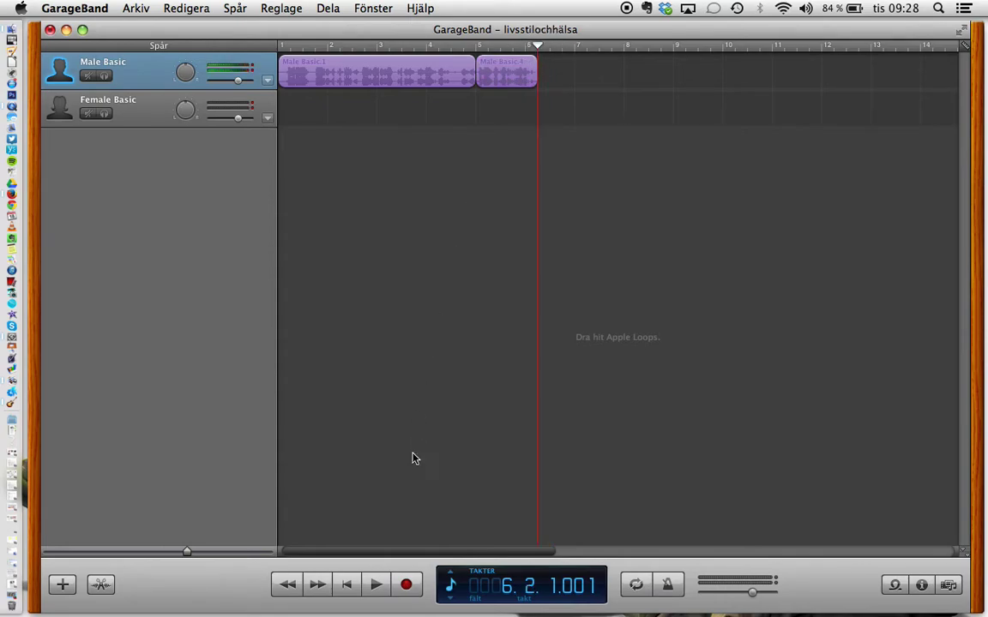
left_click(406, 584)
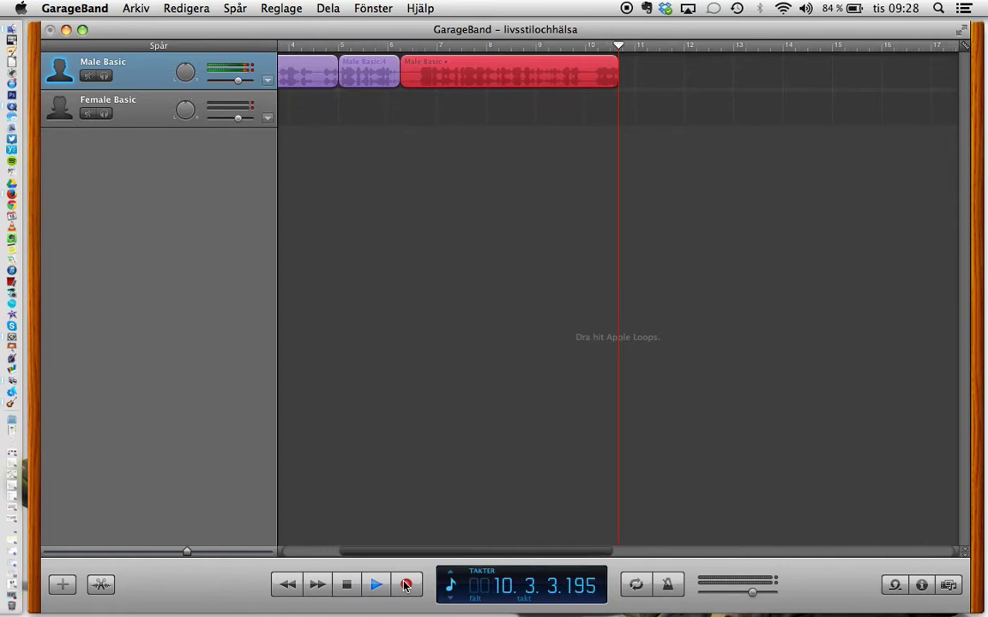
left_click(405, 585)
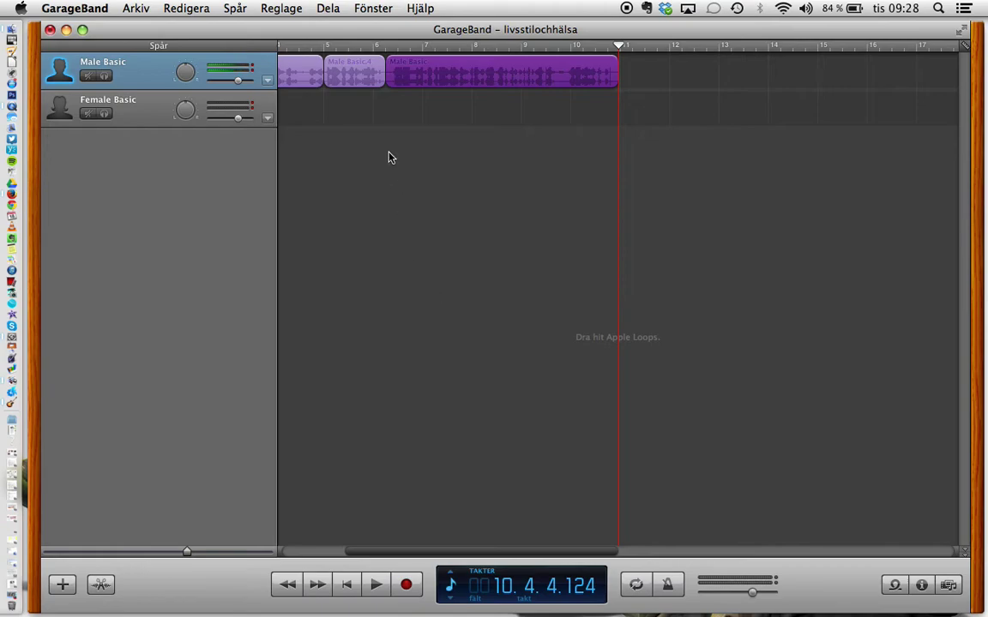
Step: Export the song to disk with compression by the MP3 encoder (MP3-kodare)
left_click(330, 9)
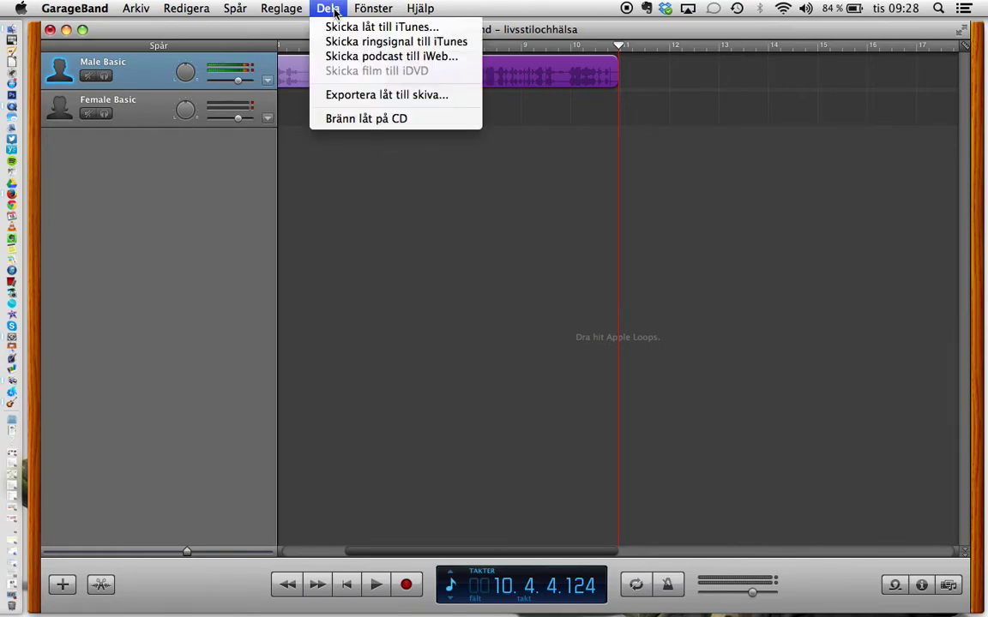
left_click(394, 96)
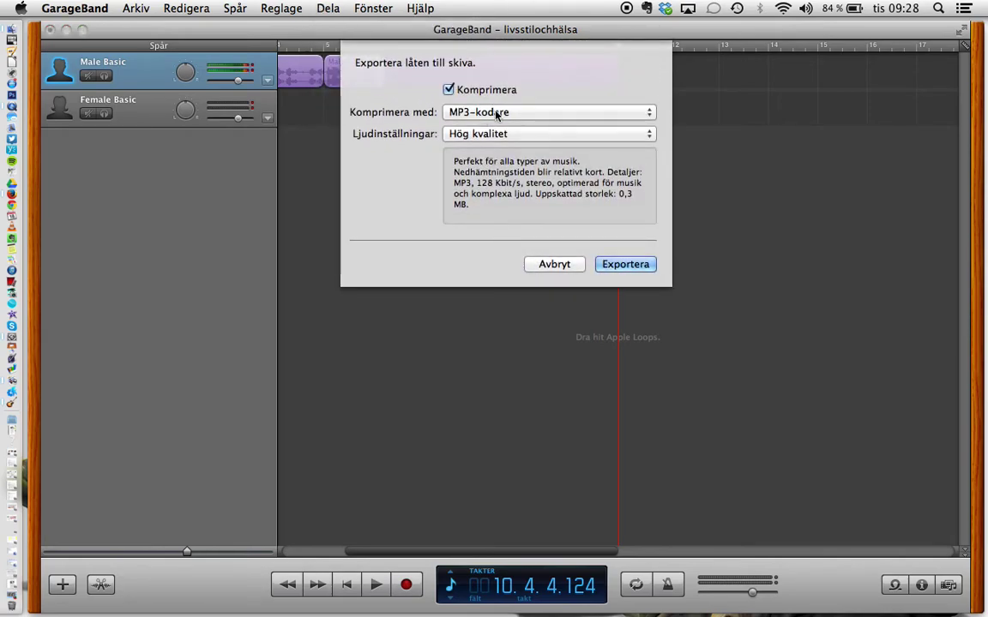
left_click(501, 112)
left_click(500, 100)
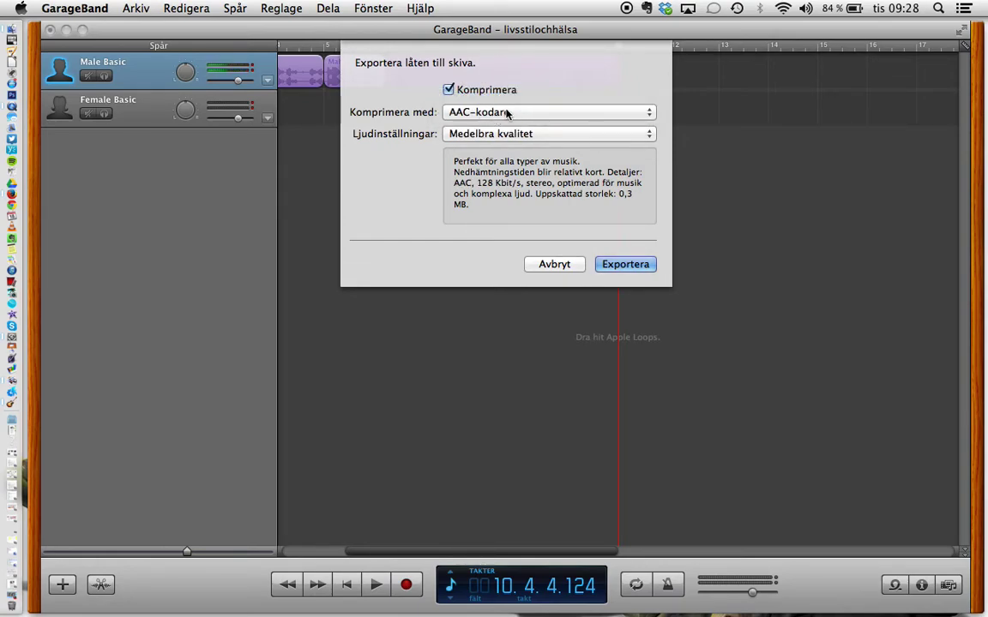
left_click(507, 113)
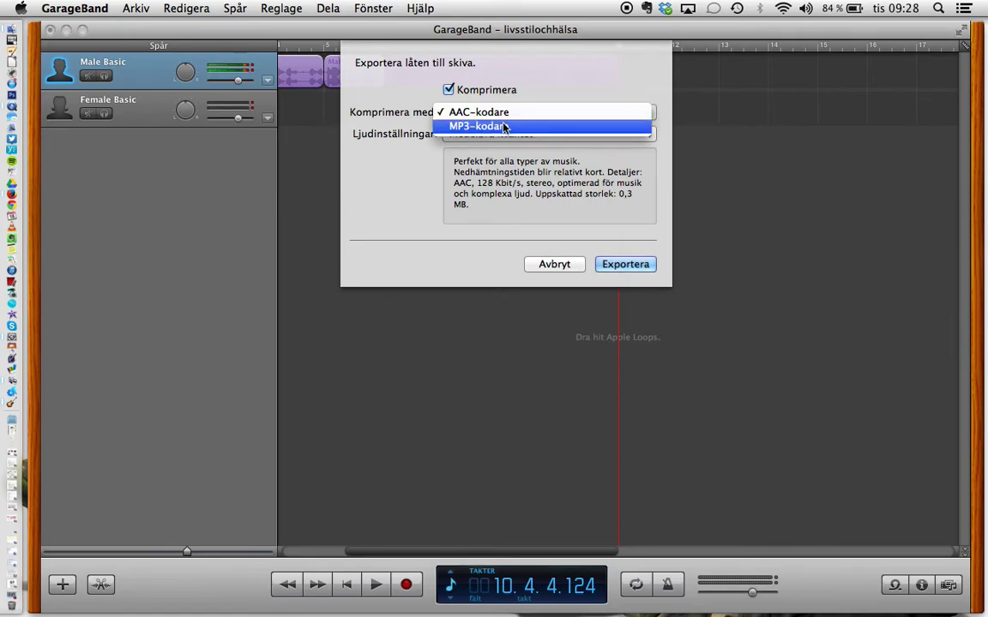
left_click(477, 126)
left_click(627, 267)
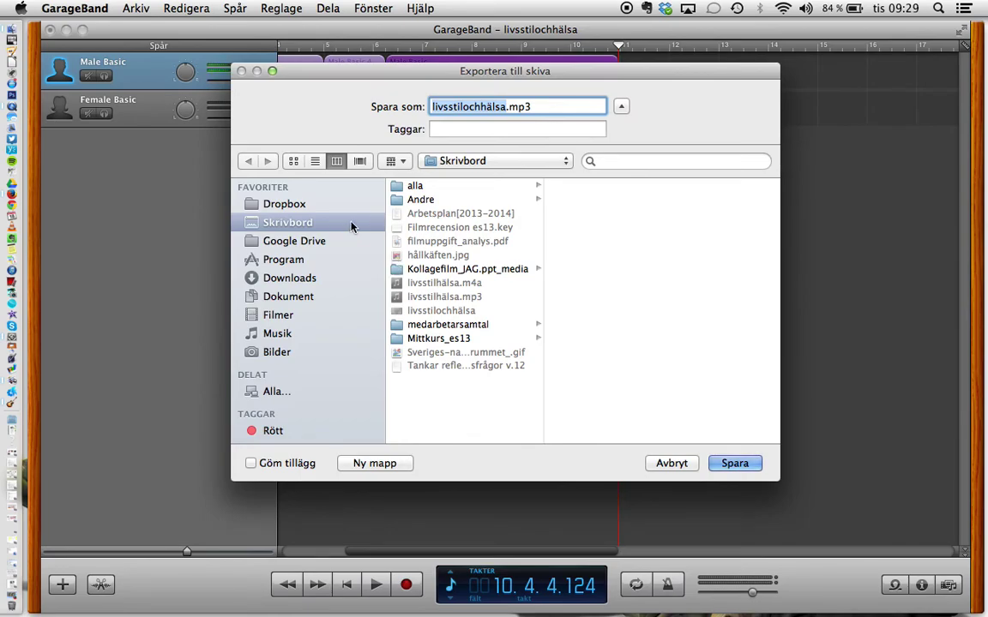
Step: Name the exported file färdig.mp3 and save it on the desktop
type("fär")
type("dig")
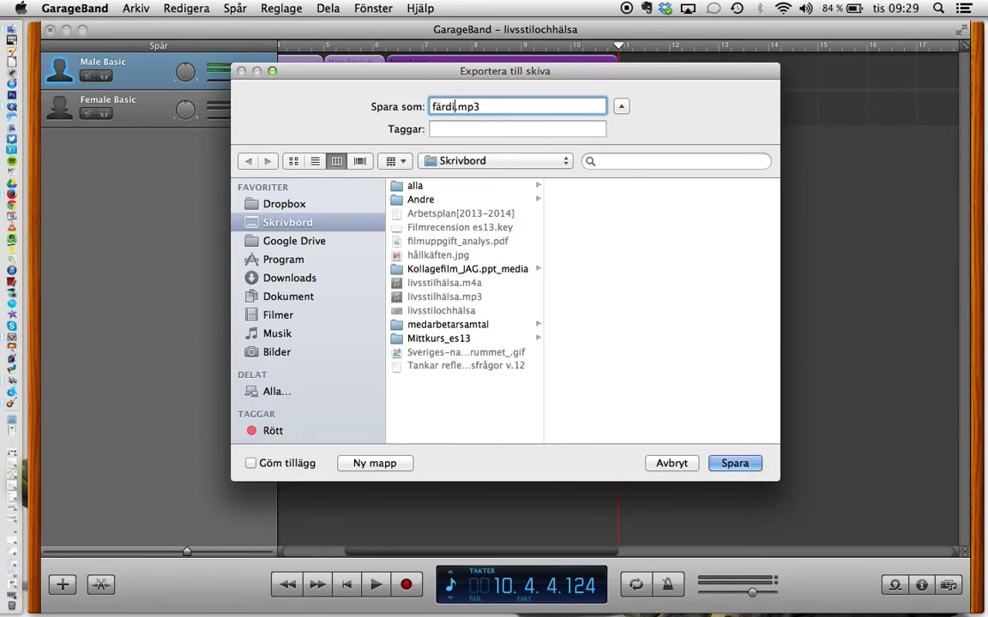
left_click(733, 463)
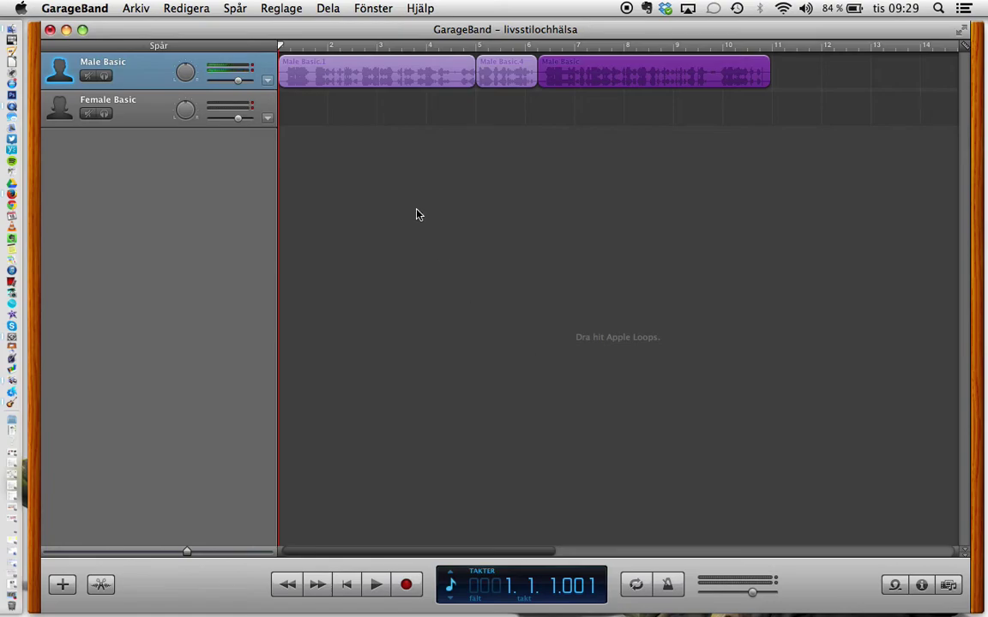
Step: Switch to the PowToon project in Firefox and replace its voice over with the file färdig.mp3
left_click(11, 175)
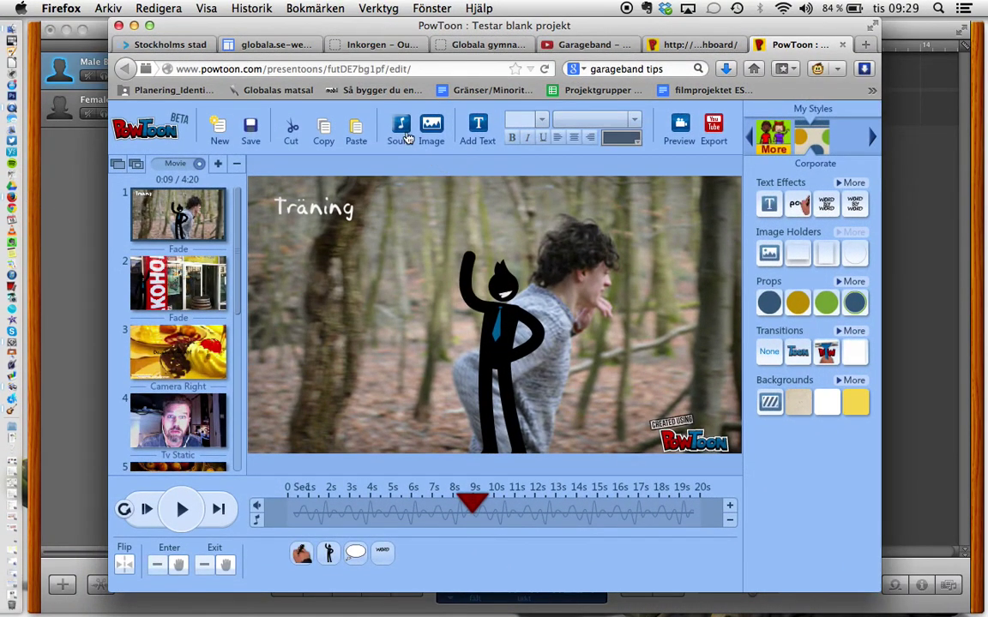
left_click(408, 137)
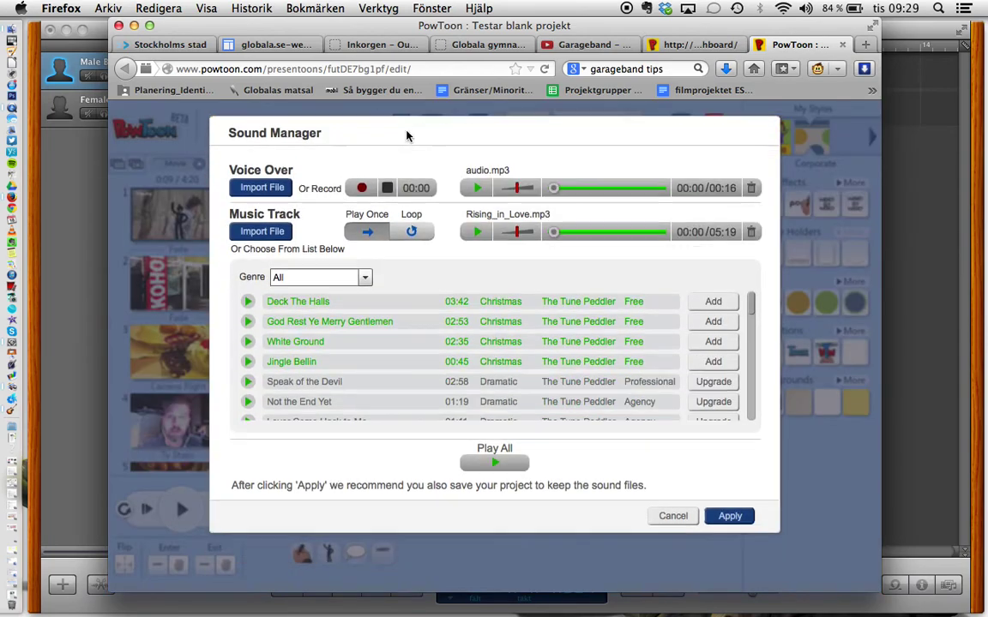
left_click(277, 192)
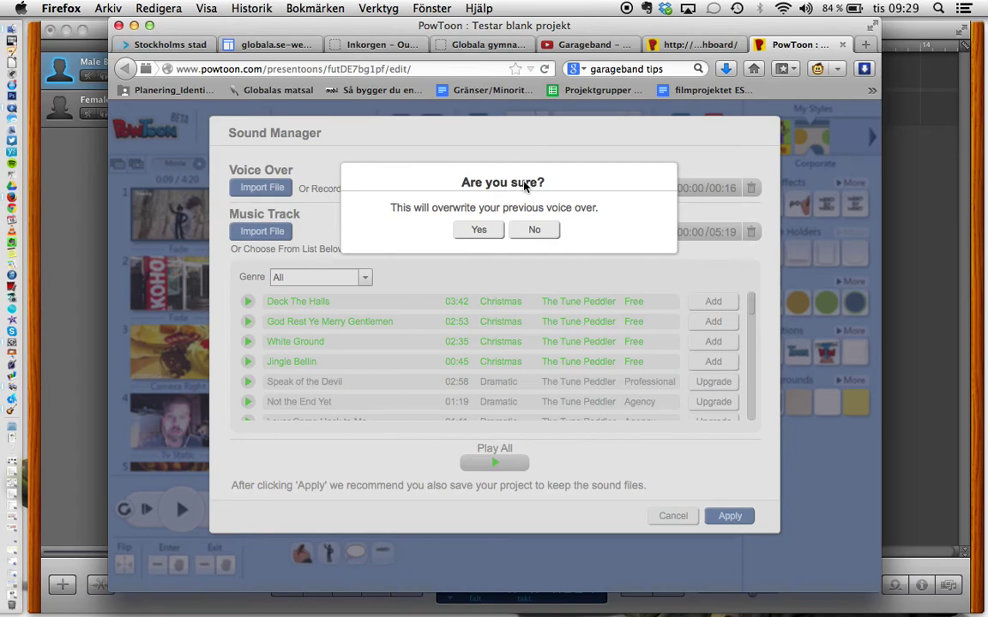
left_click(486, 230)
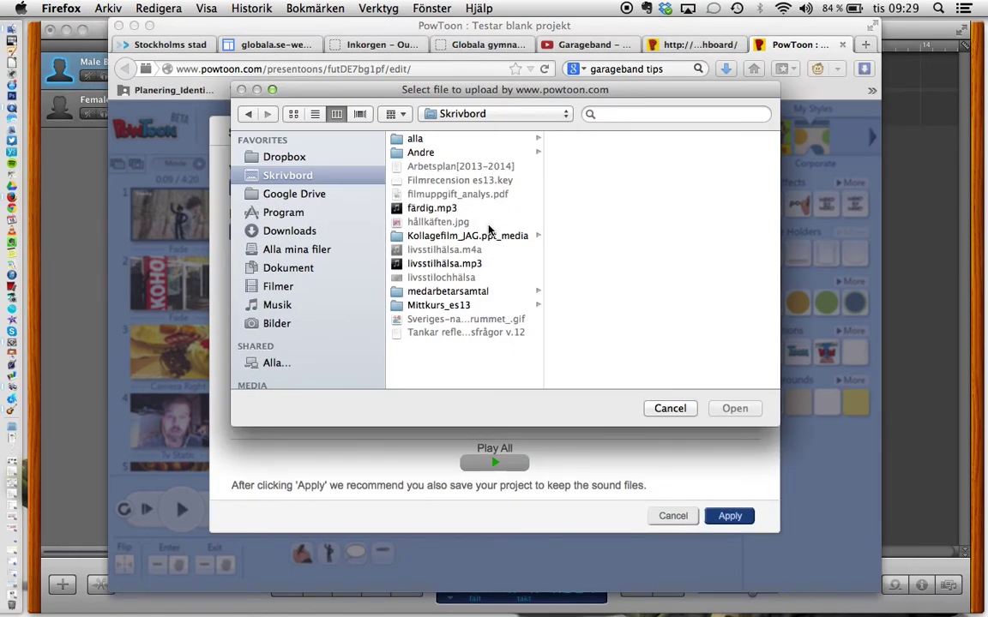
left_click(411, 209)
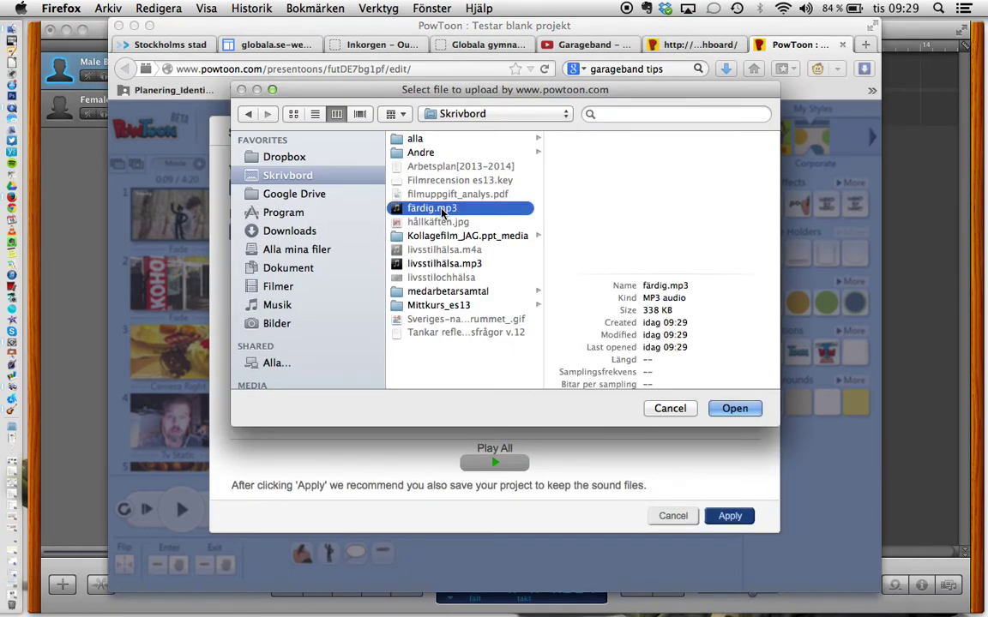
left_click(735, 409)
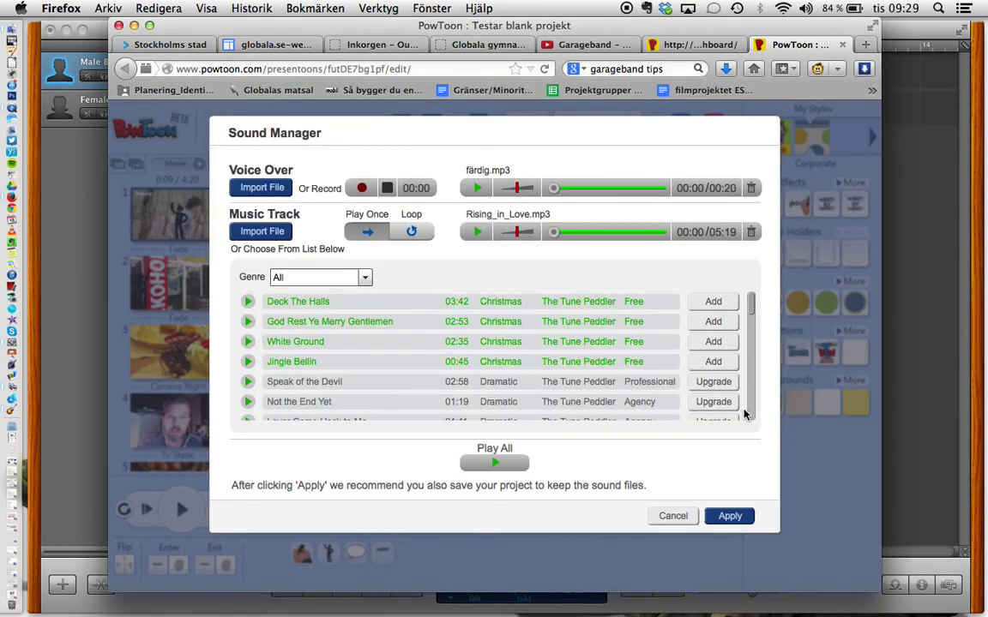
Step: Apply the sound changes and play the first slide for a moment to check the new voice over
left_click(730, 517)
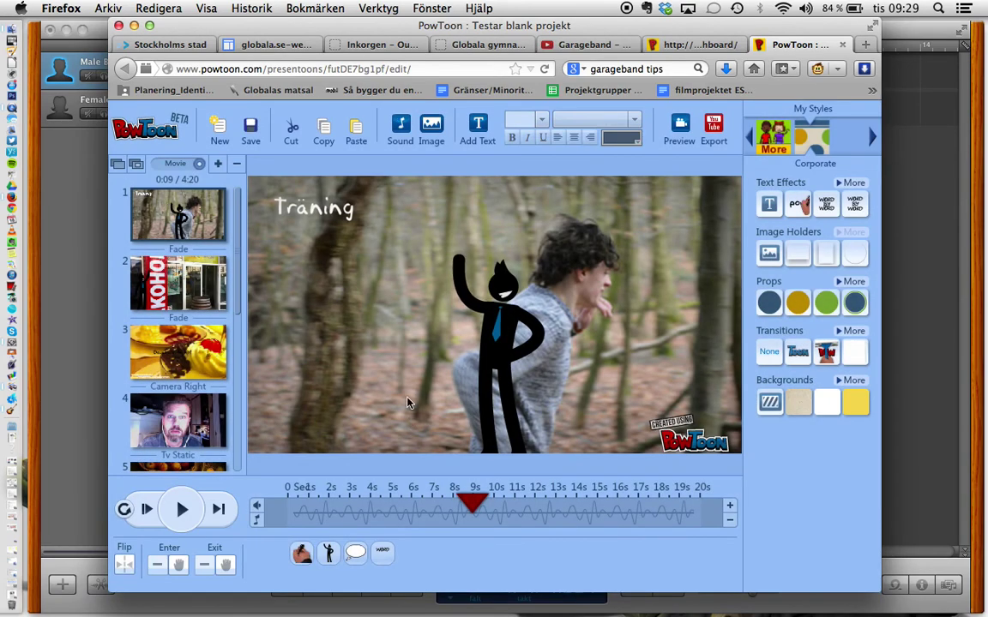
left_click(181, 511)
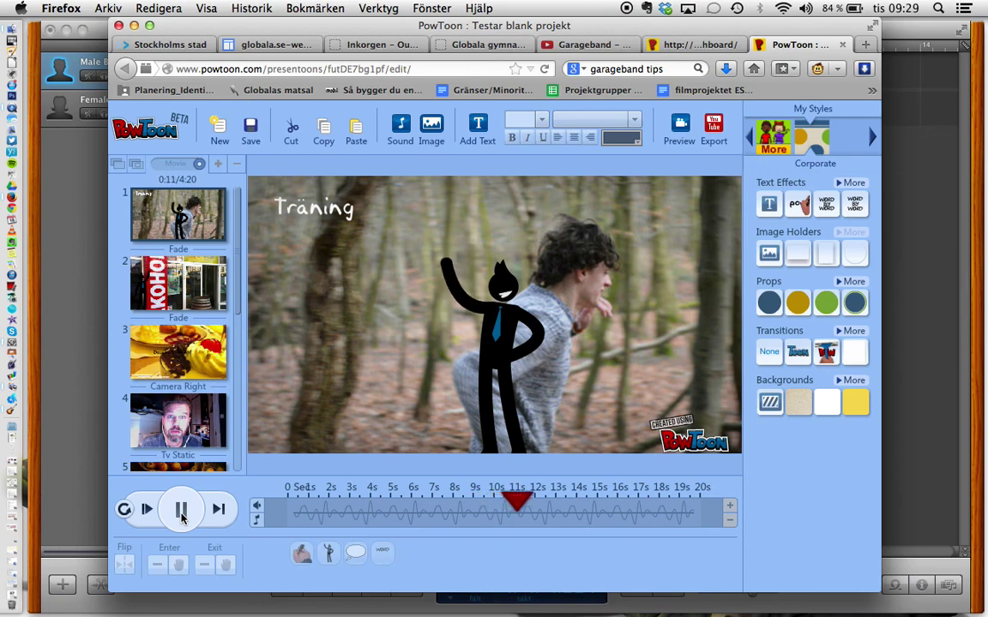
left_click(181, 511)
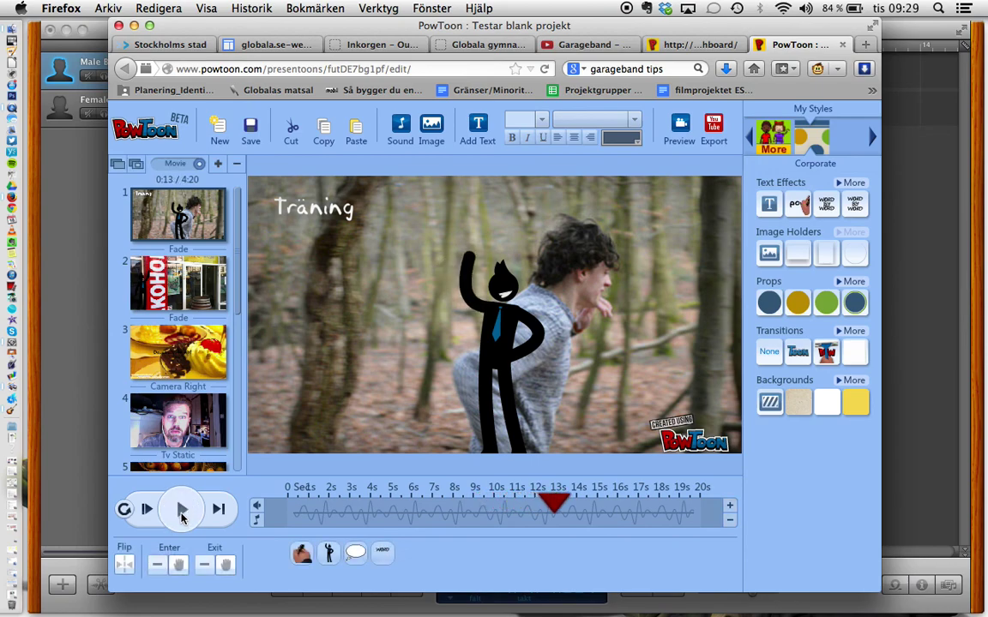